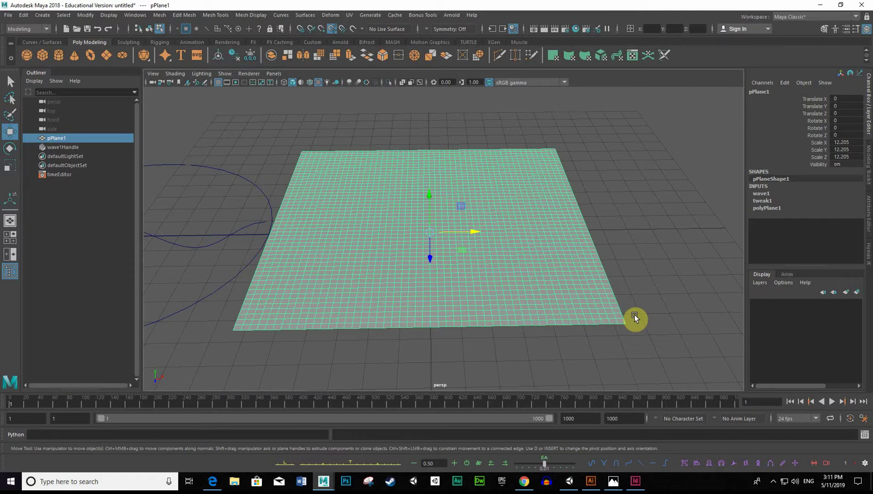
# - Select the plane and wave1Handle, then move the handle along X
pyautogui.click(448, 107)
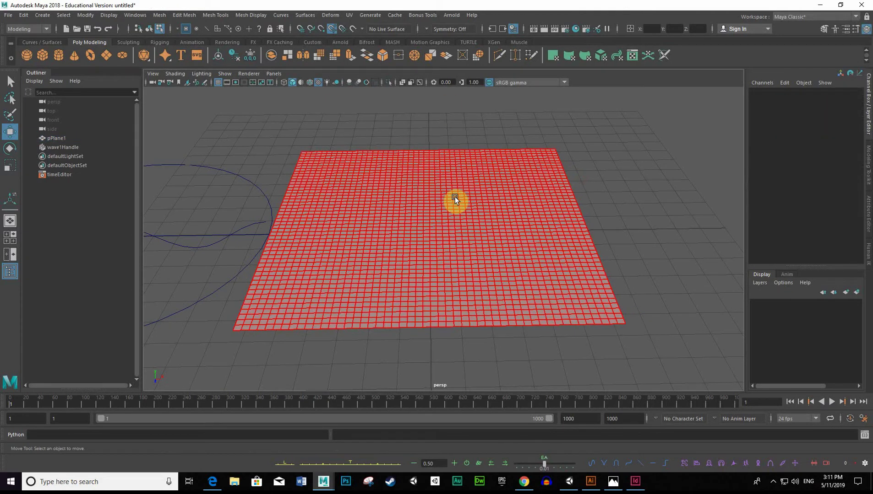
pyautogui.click(455, 197)
pyautogui.press('F8')
pyautogui.keyDown('alt'); pyautogui.moveTo(258, 250); pyautogui.dragTo(387, 227, button='middle'); pyautogui.keyUp('alt')
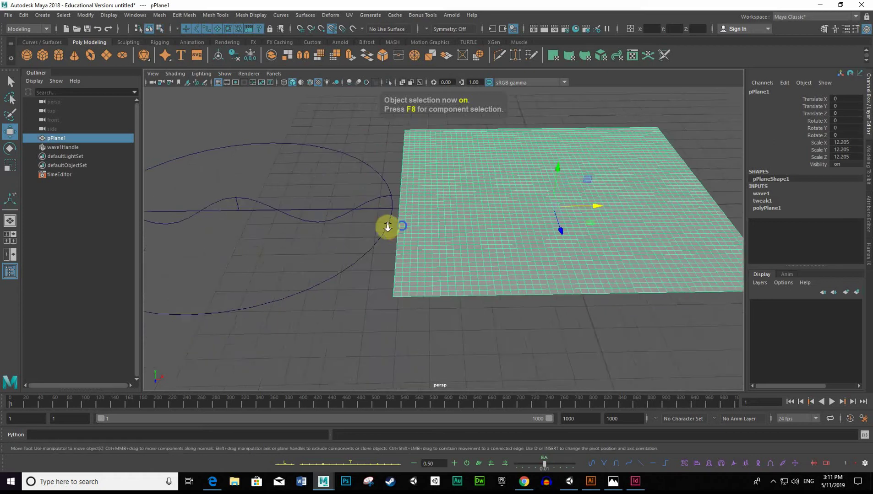
pyautogui.click(375, 250)
pyautogui.moveTo(286, 210); pyautogui.dragTo(307, 216)
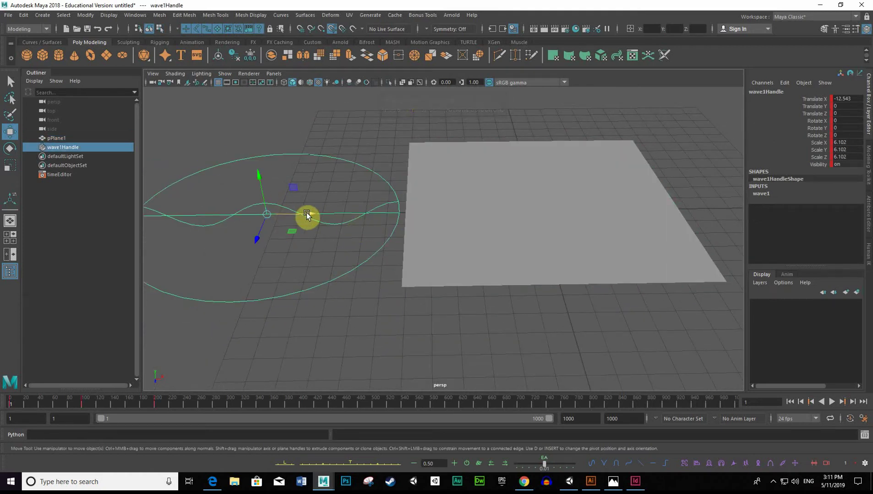
# - Scrub the time slider to frame 94 and back to preview the wave rippling the plane
pyautogui.moveTo(15, 404)
pyautogui.mouseDown()
pyautogui.moveTo(155, 404)
pyautogui.moveTo(14, 405)
pyautogui.mouseUp()
pyautogui.keyDown('alt'); pyautogui.moveTo(335, 324); pyautogui.dragTo(248, 325); pyautogui.keyUp('alt')
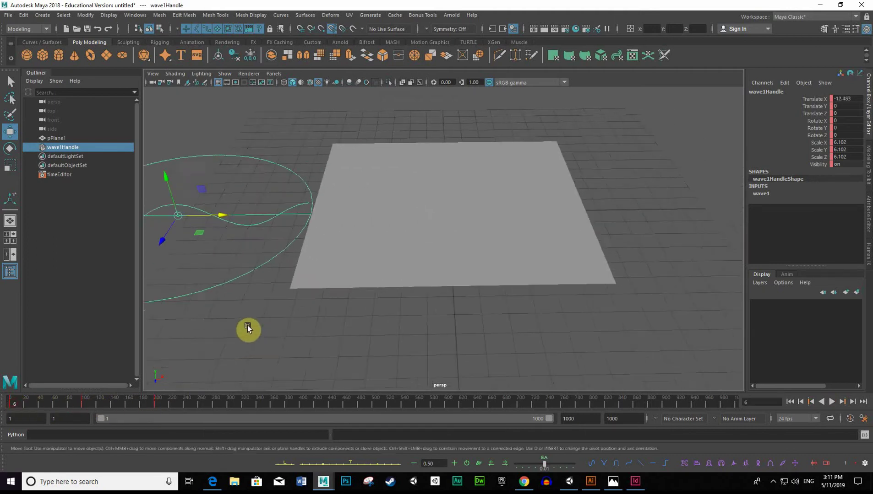
pyautogui.keyDown('alt'); pyautogui.moveTo(247, 325); pyautogui.dragTo(297, 340, button='right'); pyautogui.keyUp('alt')
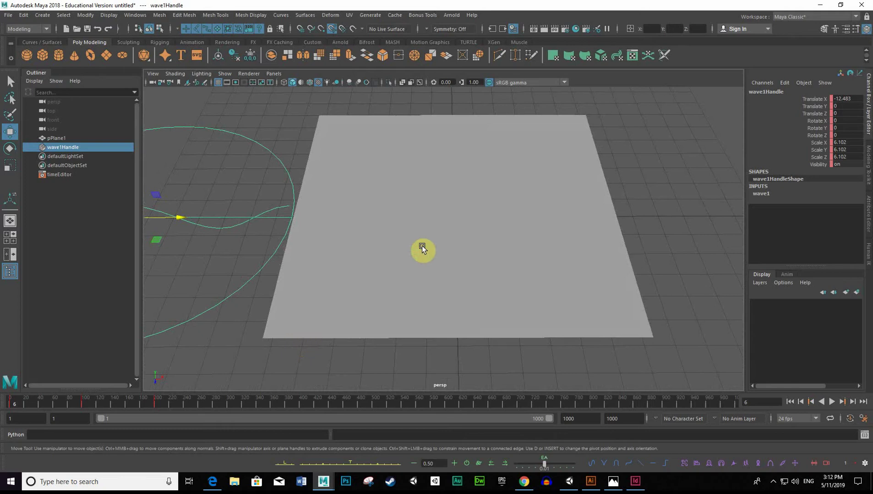
pyautogui.click(442, 209)
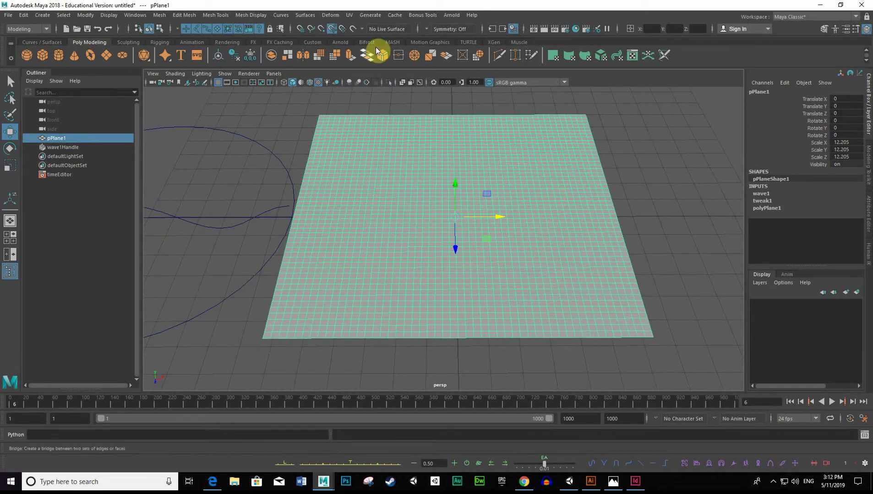
# - Open the Hypershade and delete the old blinn3 material
pyautogui.click(576, 30)
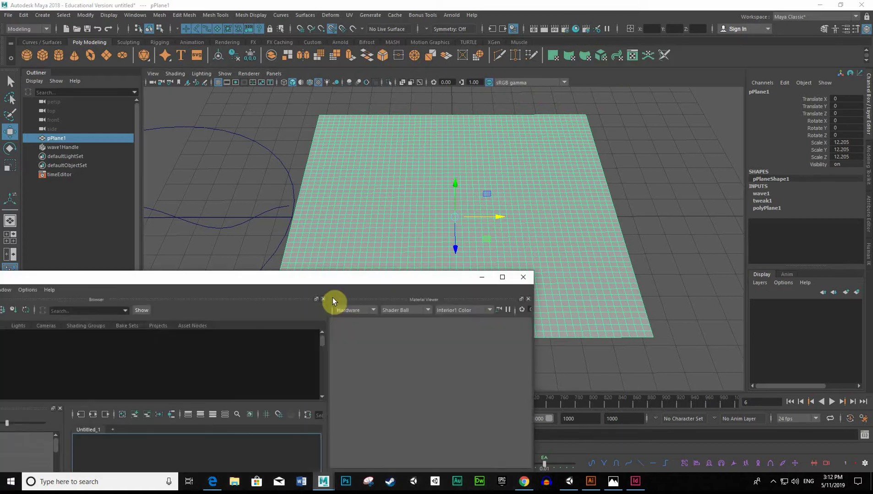
pyautogui.moveTo(327, 274); pyautogui.dragTo(478, 216)
pyautogui.click(63, 289)
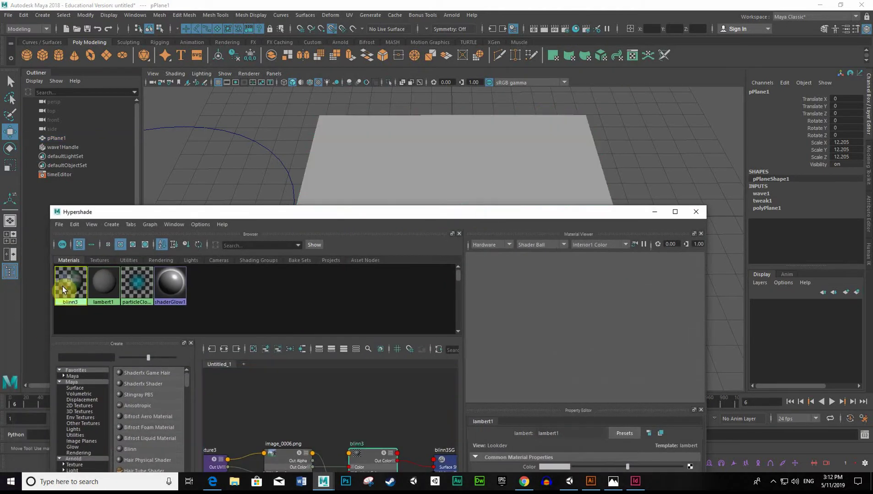
pyautogui.press('Delete')
# - Clear the leftover nodes from the graph and create a new Blinn material, blinn4
pyautogui.moveTo(228, 215); pyautogui.dragTo(269, 94)
pyautogui.click(271, 300)
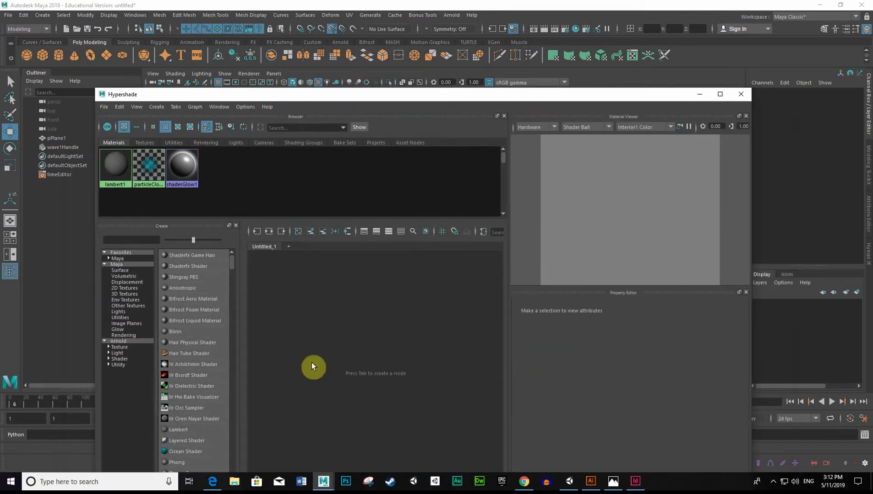
pyautogui.click(182, 333)
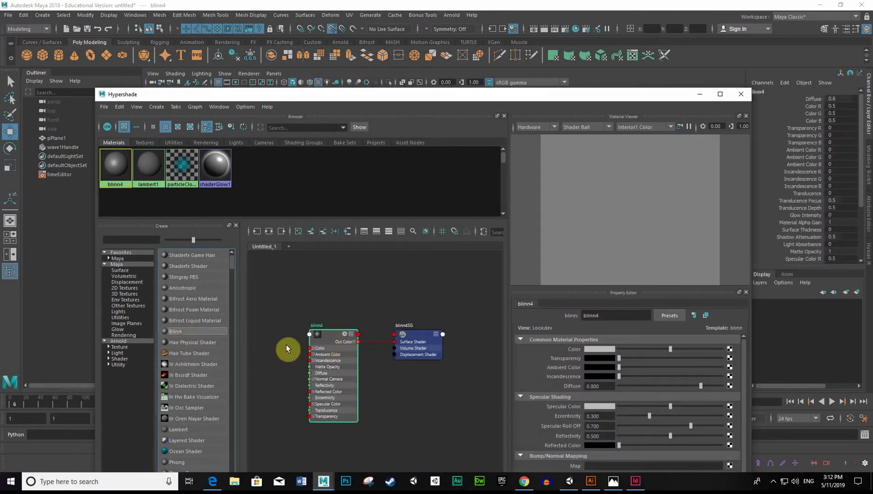
pyautogui.moveTo(511, 99); pyautogui.dragTo(499, 53)
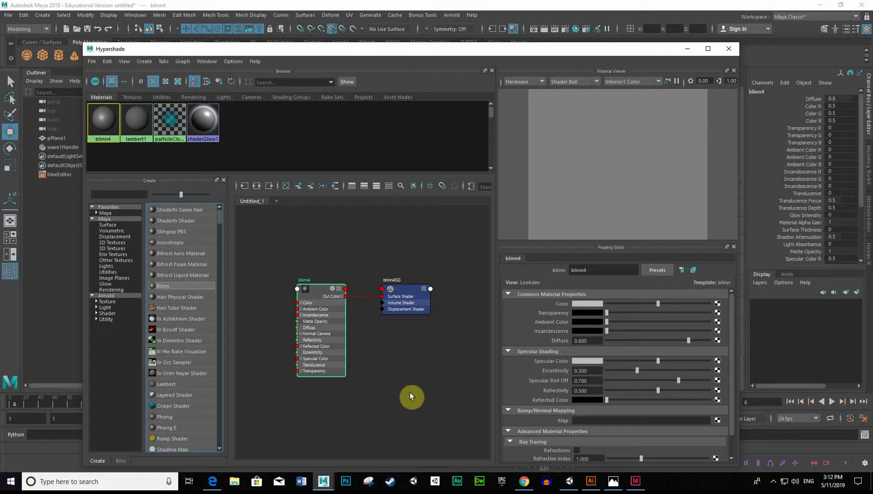
pyautogui.click(568, 486)
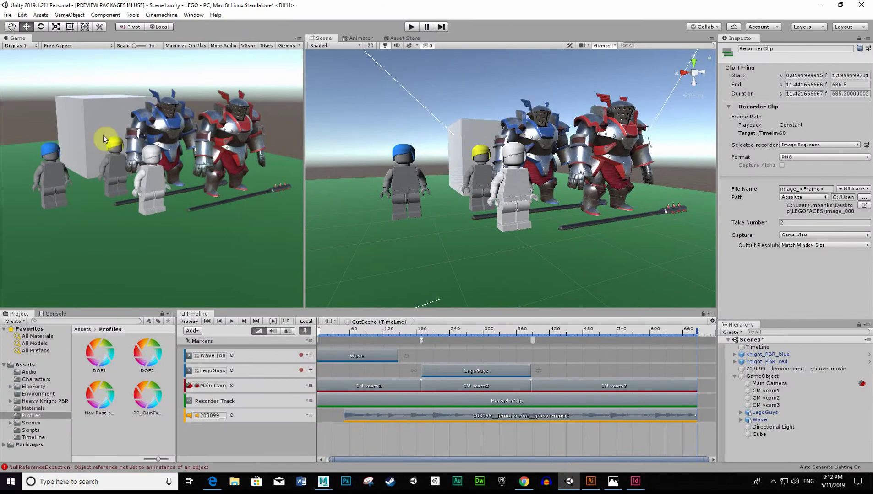
pyautogui.moveTo(334, 334)
pyautogui.mouseDown()
pyautogui.moveTo(620, 335)
pyautogui.moveTo(319, 336)
pyautogui.mouseUp()
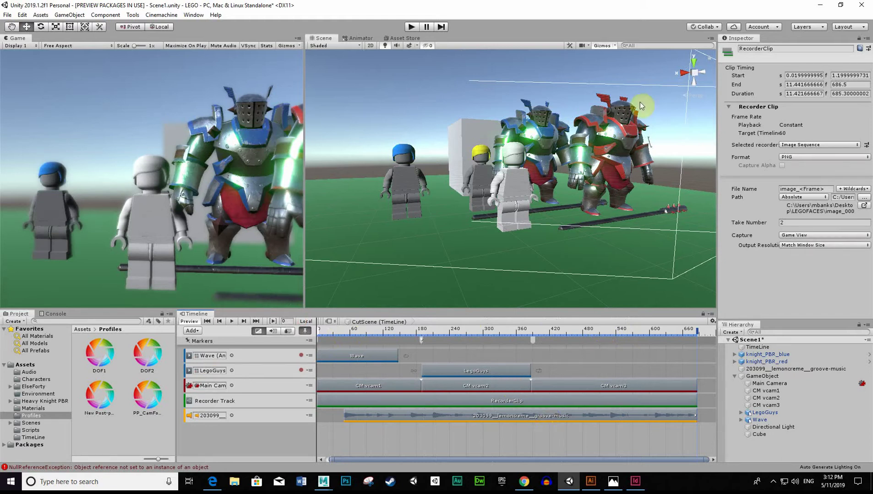
pyautogui.click(820, 6)
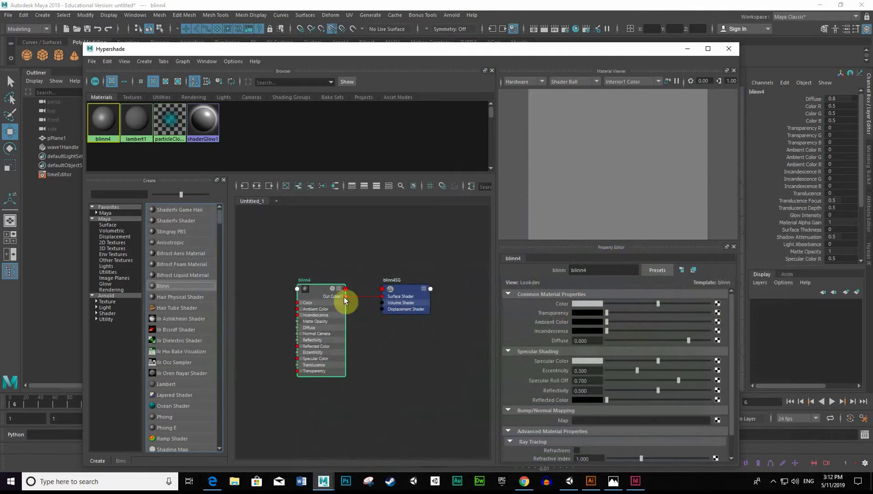
# - Connect a new File texture node, file4, to blinn4's Color
pyautogui.click(309, 291)
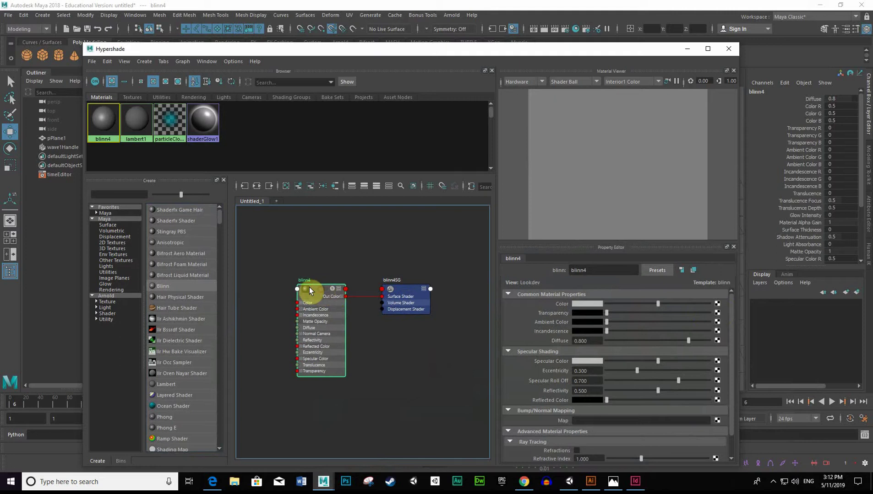
pyautogui.click(717, 308)
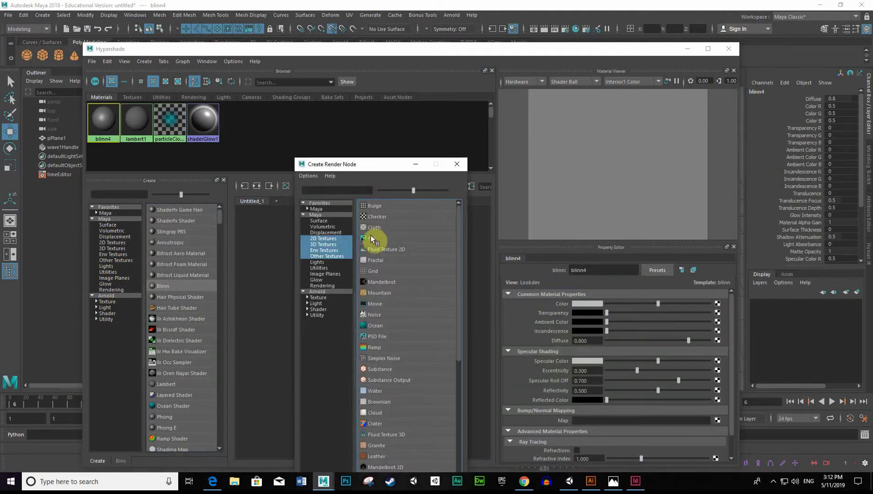
pyautogui.click(396, 238)
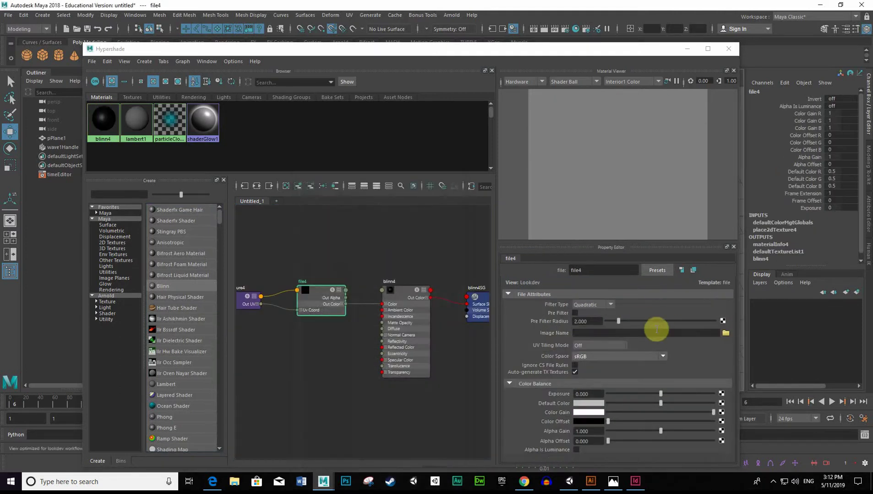
# - Load image_0000.png from the LEGOFACES folder as file4's image
pyautogui.click(723, 335)
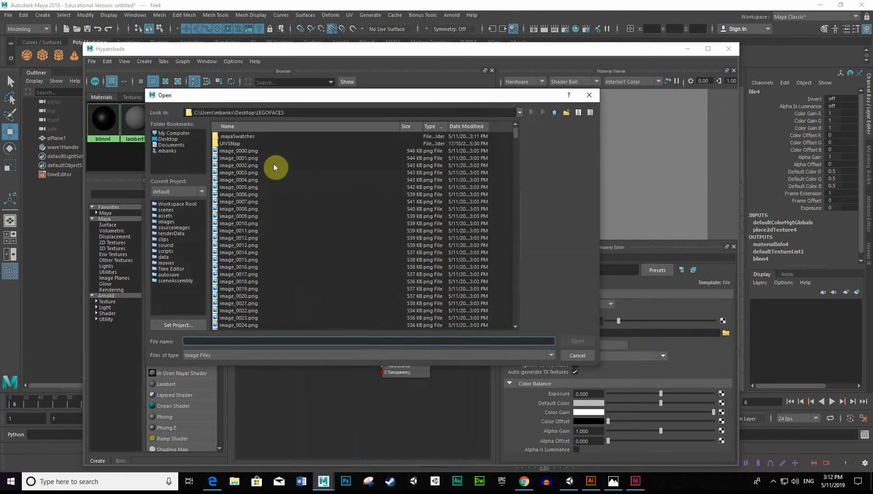
pyautogui.click(251, 151)
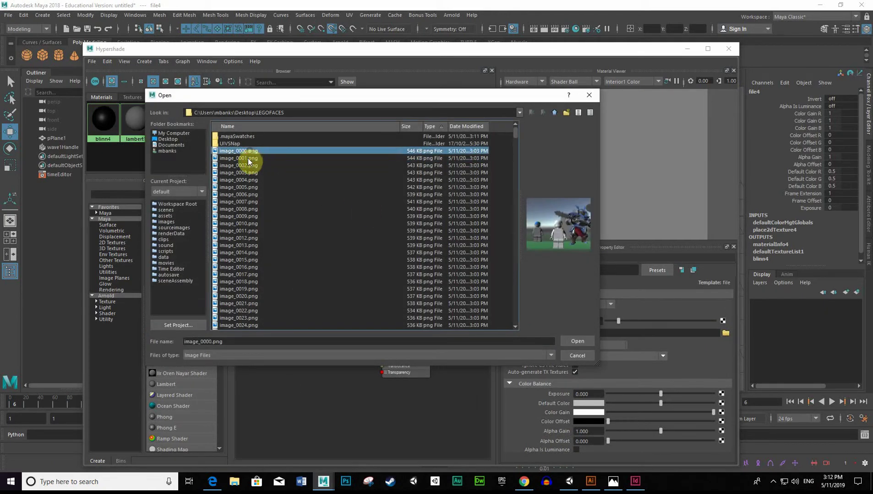
pyautogui.moveTo(248, 161); pyautogui.dragTo(242, 303)
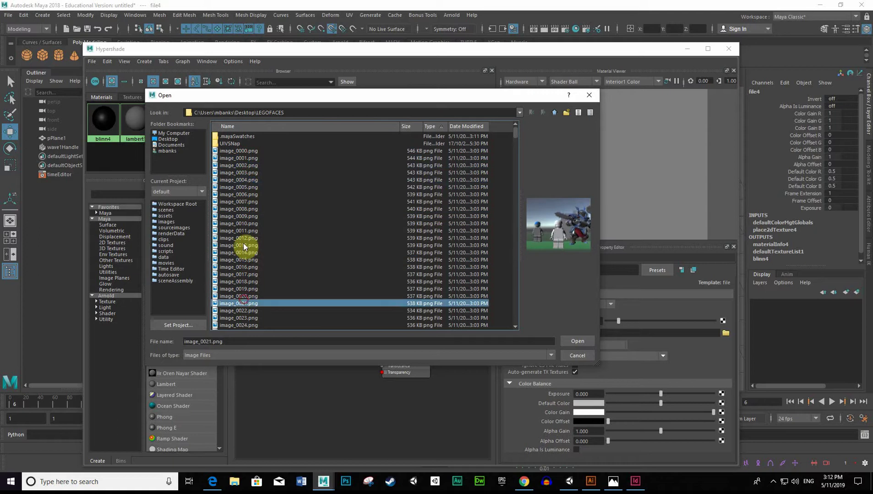
pyautogui.moveTo(514, 134); pyautogui.dragTo(491, 165)
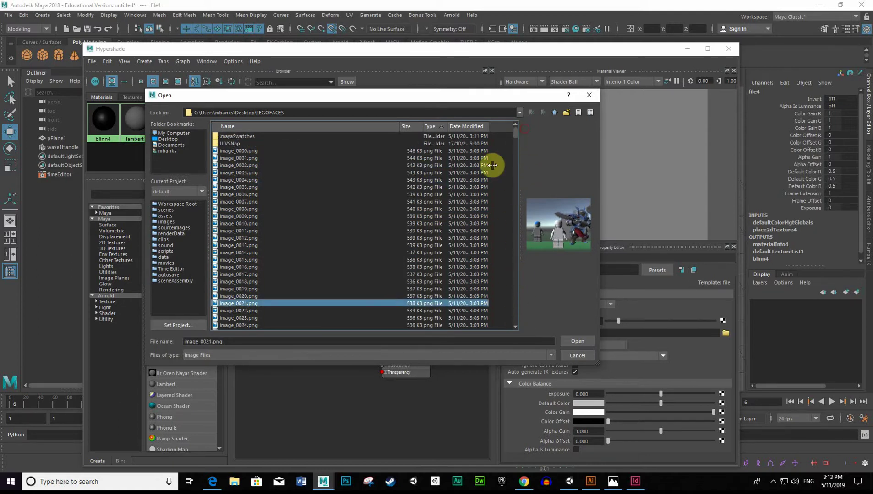
pyautogui.click(239, 151)
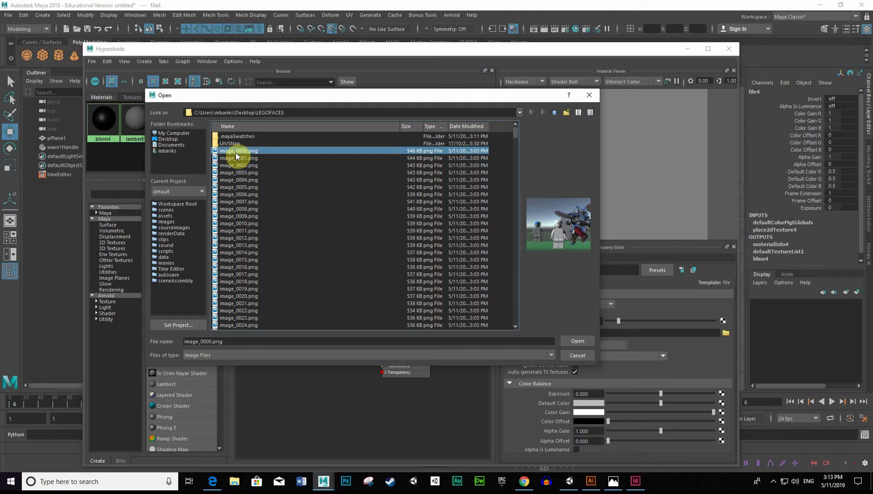
pyautogui.click(574, 341)
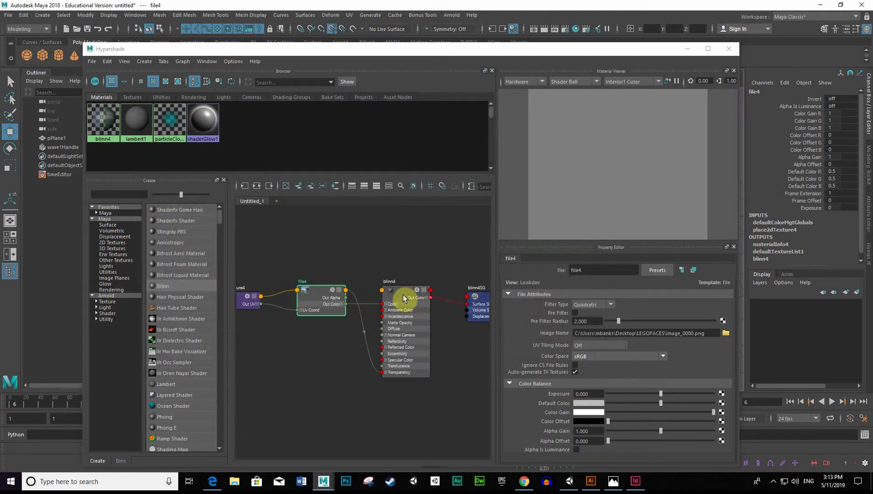
# - Apply blinn4 to the plane so it shows the LEGO figures and knight image
pyautogui.moveTo(336, 49); pyautogui.dragTo(649, 150)
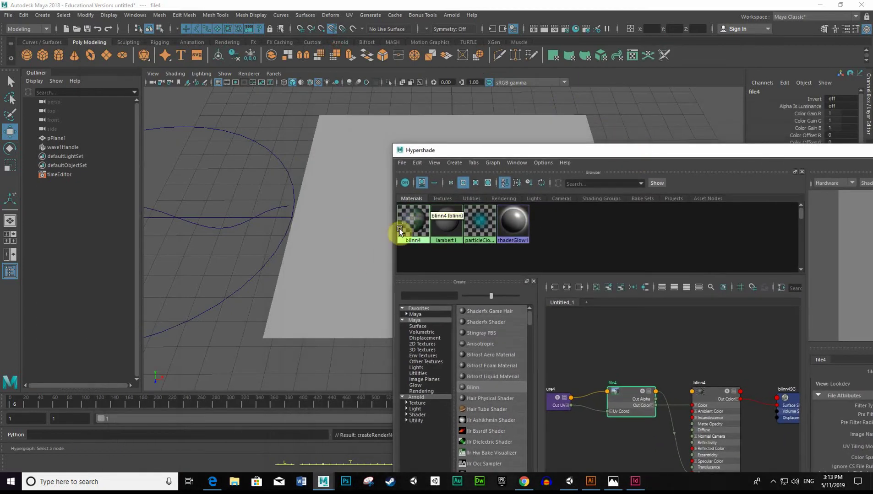
pyautogui.moveTo(410, 226); pyautogui.dragTo(354, 234, button='middle')
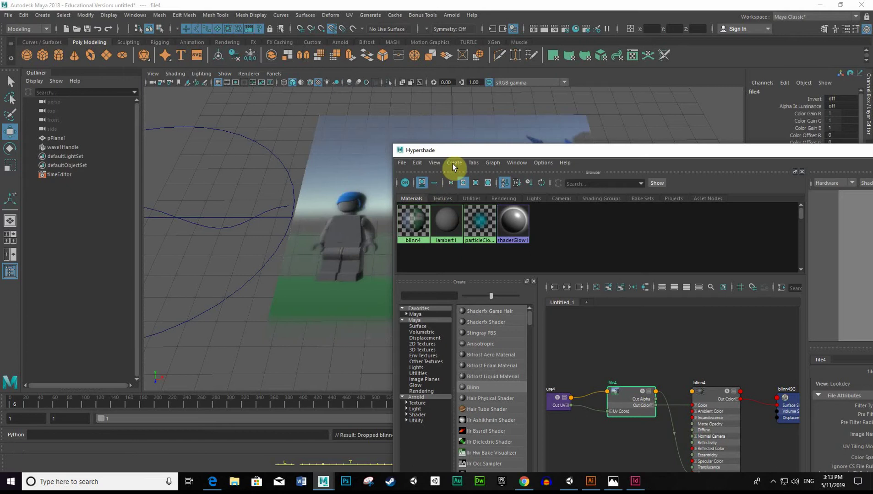
pyautogui.moveTo(456, 155); pyautogui.dragTo(564, 340)
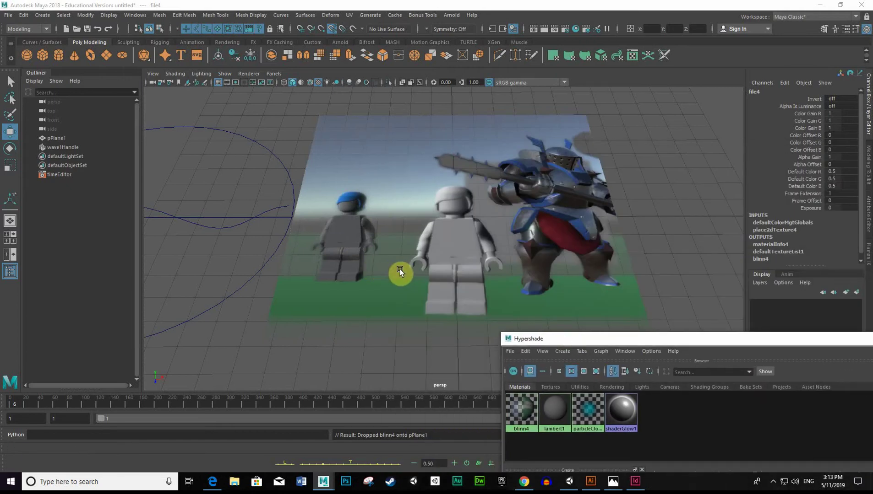
pyautogui.keyDown('alt'); pyautogui.moveTo(400, 269); pyautogui.dragTo(343, 261, button='right'); pyautogui.keyUp('alt')
pyautogui.keyDown('alt'); pyautogui.moveTo(342, 261); pyautogui.dragTo(343, 270, button='middle'); pyautogui.keyUp('alt')
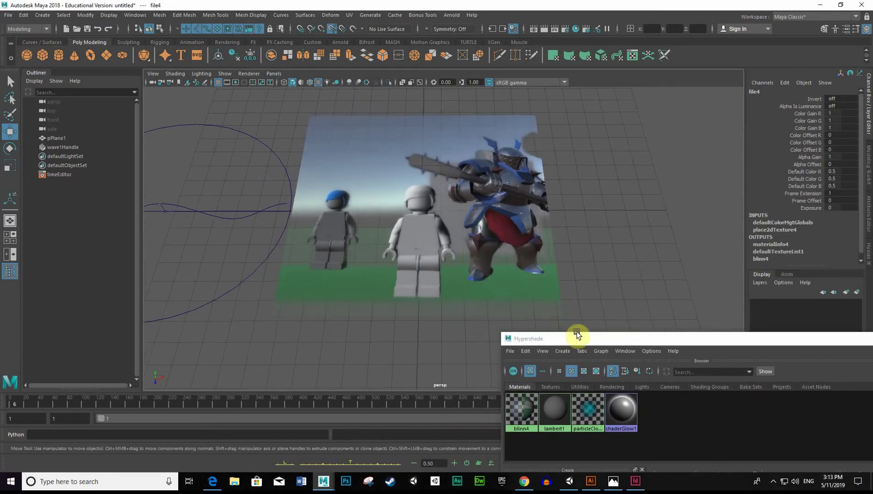
pyautogui.moveTo(576, 331); pyautogui.dragTo(369, 425)
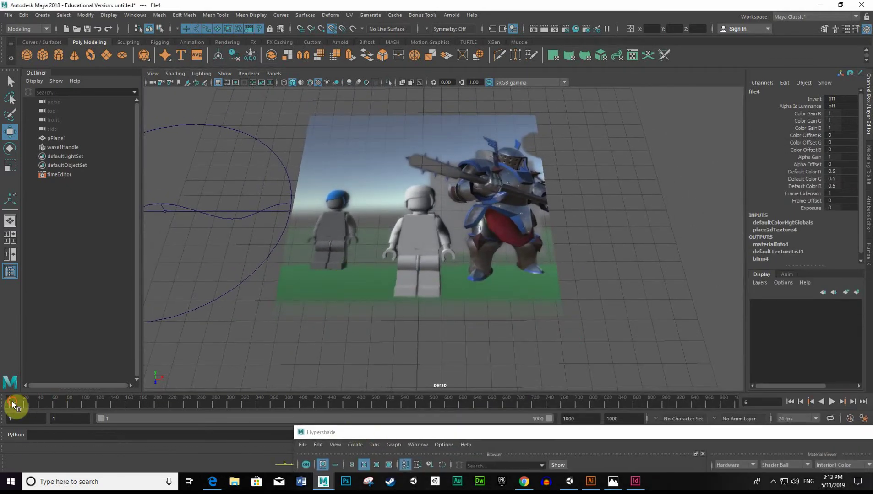
# - Scrub the timeline up to frame 706 to preview the textured wave, then restore the Hypershade
pyautogui.moveTo(13, 404); pyautogui.dragTo(258, 415)
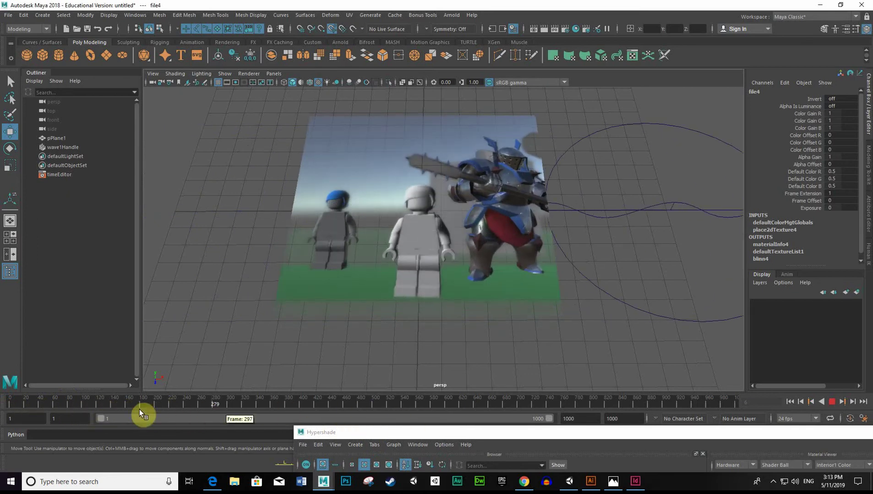
pyautogui.moveTo(140, 409)
pyautogui.mouseDown()
pyautogui.moveTo(383, 417)
pyautogui.moveTo(349, 408)
pyautogui.moveTo(283, 415)
pyautogui.moveTo(540, 408)
pyautogui.moveTo(53, 402)
pyautogui.moveTo(66, 406)
pyautogui.mouseUp()
pyautogui.moveTo(387, 434); pyautogui.dragTo(186, 83)
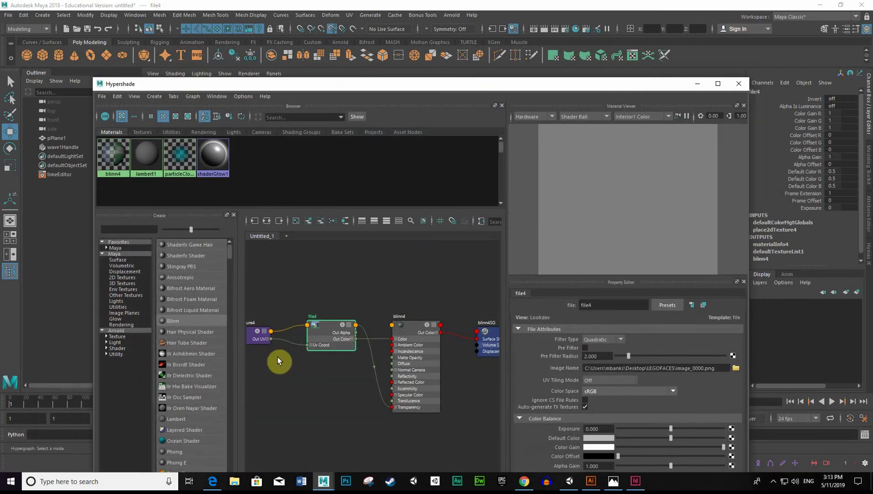
# - Inspect the blinn4, file4, place2dTexture4 and blinn4SG nodes, ending with file4 selected
pyautogui.keyDown('alt'); pyautogui.moveTo(279, 359); pyautogui.dragTo(366, 345, button='middle'); pyautogui.keyUp('alt')
pyautogui.click(451, 307)
pyautogui.click(338, 307)
pyautogui.click(322, 302)
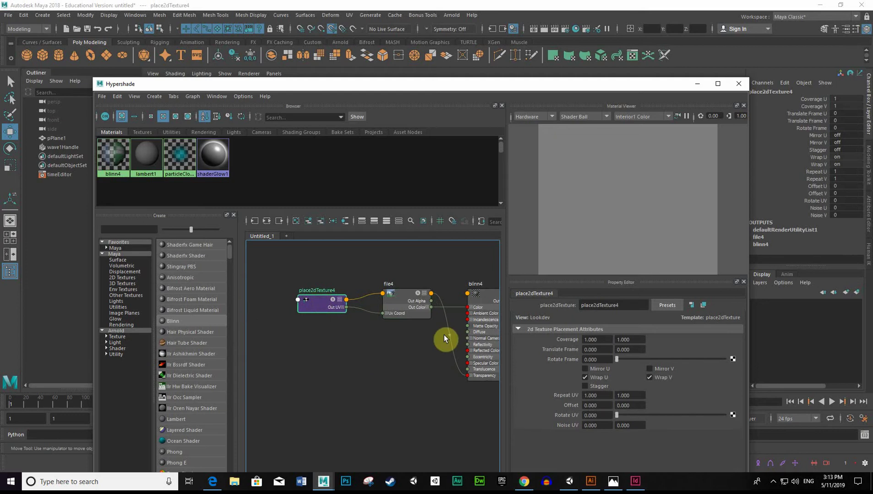
pyautogui.keyDown('alt'); pyautogui.moveTo(444, 339); pyautogui.dragTo(380, 352, button='middle'); pyautogui.keyUp('alt')
pyautogui.keyDown('alt'); pyautogui.moveTo(492, 326); pyautogui.dragTo(446, 326, button='middle'); pyautogui.keyUp('alt')
pyautogui.click(459, 315)
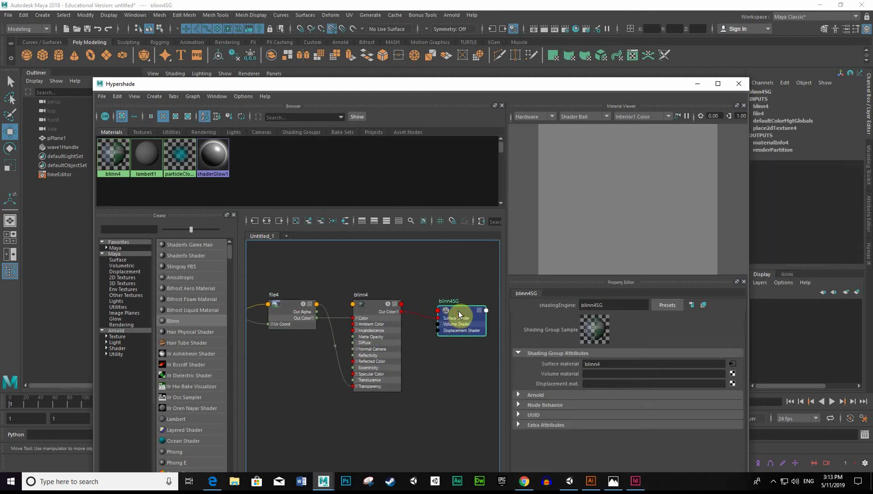
pyautogui.click(370, 308)
pyautogui.keyDown('alt'); pyautogui.moveTo(306, 334); pyautogui.dragTo(384, 347, button='middle'); pyautogui.keyUp('alt')
pyautogui.click(361, 308)
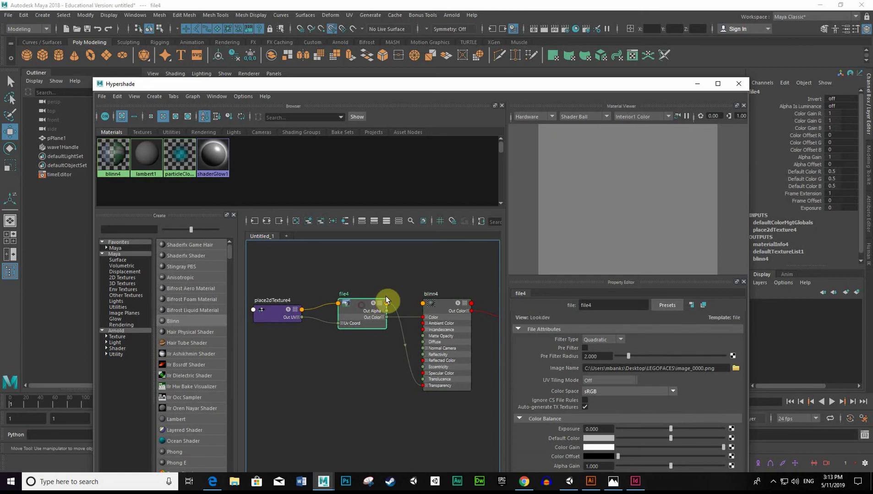
# - Enable Use Image Sequence on file4 so it reads image_<f>.png per frame
pyautogui.moveTo(619, 95); pyautogui.dragTo(450, 104)
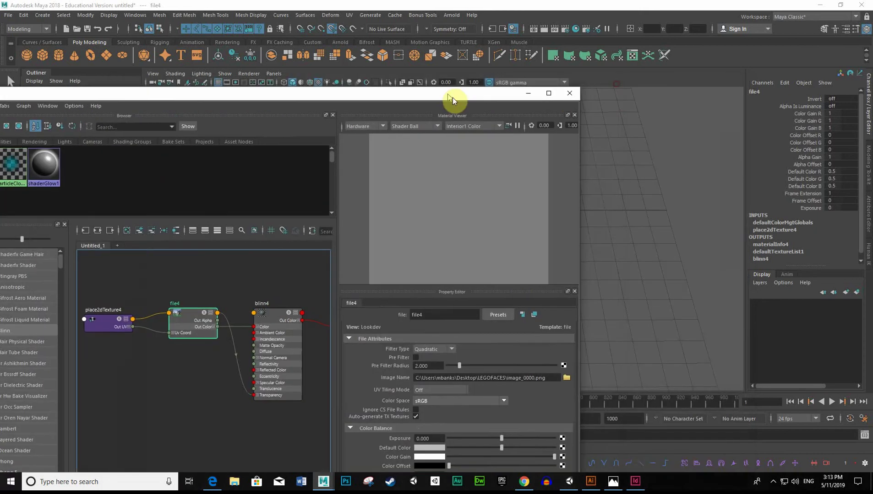
pyautogui.click(868, 216)
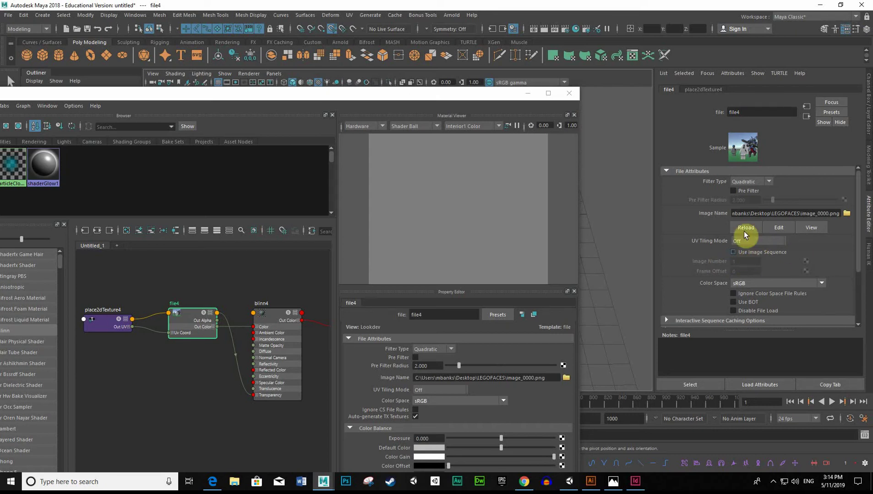
pyautogui.click(734, 253)
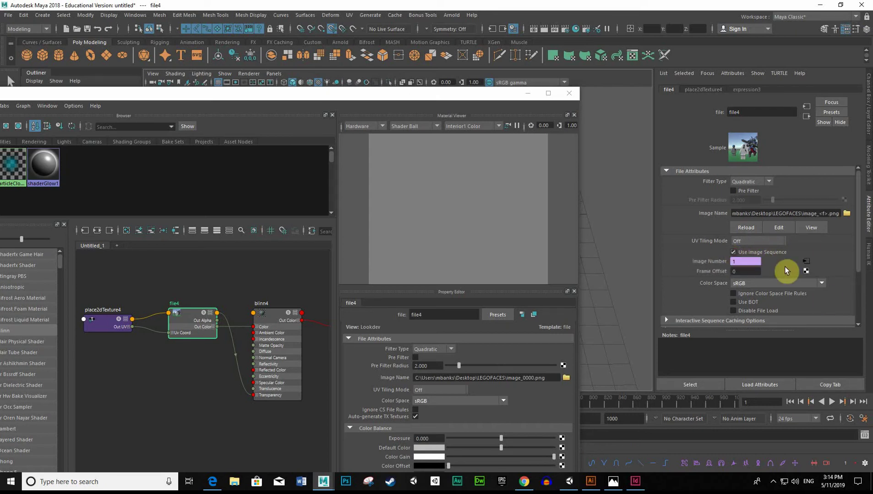
pyautogui.moveTo(424, 91); pyautogui.dragTo(218, 366)
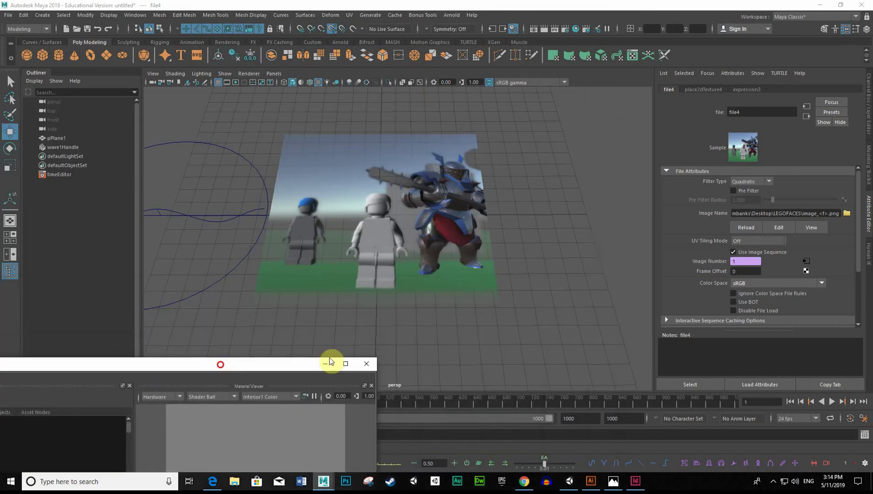
# - Play the animation to watch the LEGO image sequence cycle on the plane, stopping at frame 515
pyautogui.click(551, 352)
pyautogui.click(830, 401)
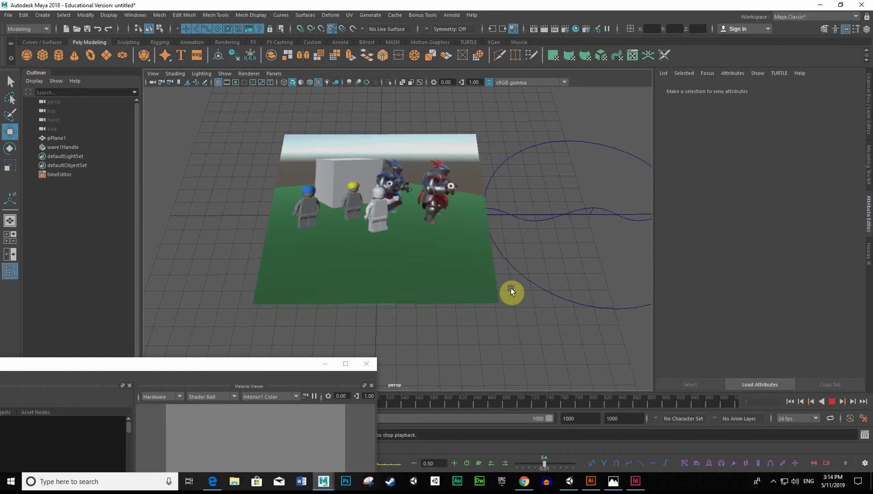
pyautogui.click(370, 240)
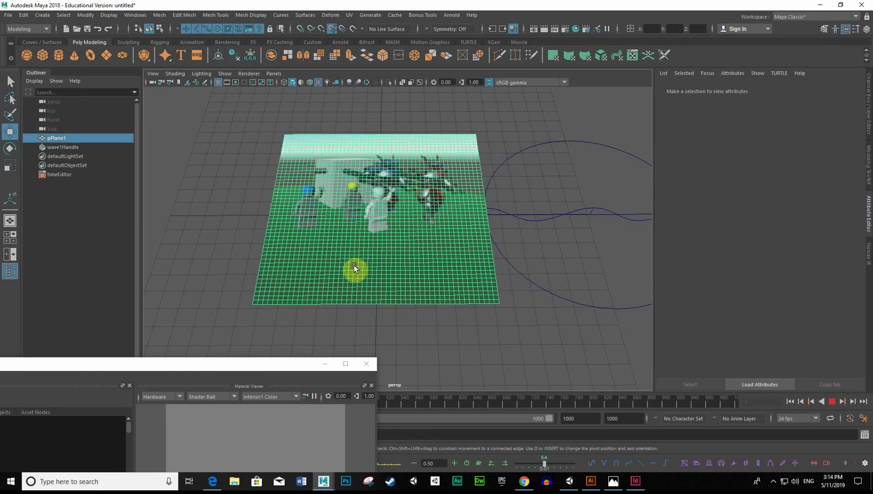
pyautogui.press('e')
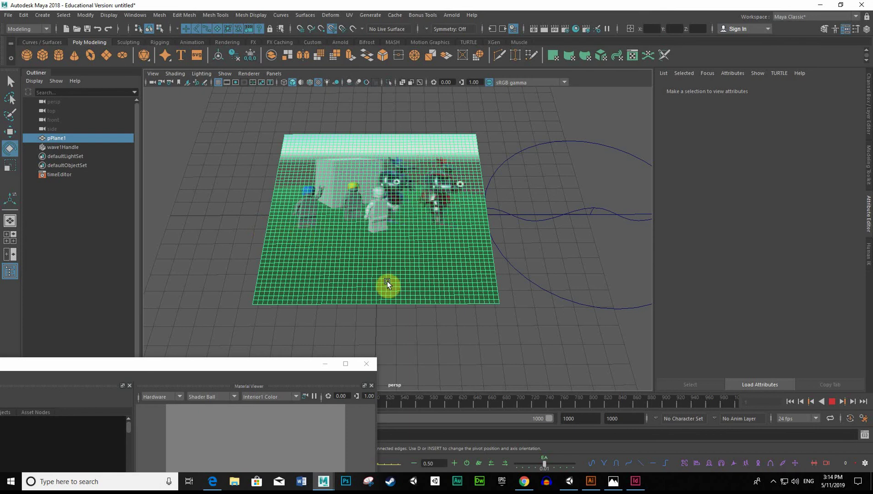
pyautogui.click(423, 320)
pyautogui.moveTo(424, 308)
pyautogui.keyDown('alt'); pyautogui.mouseDown()
pyautogui.moveTo(353, 319)
pyautogui.moveTo(306, 297)
pyautogui.moveTo(432, 290)
pyautogui.moveTo(427, 252)
pyautogui.moveTo(422, 328)
pyautogui.moveTo(425, 312)
pyautogui.mouseUp(); pyautogui.keyUp('alt')
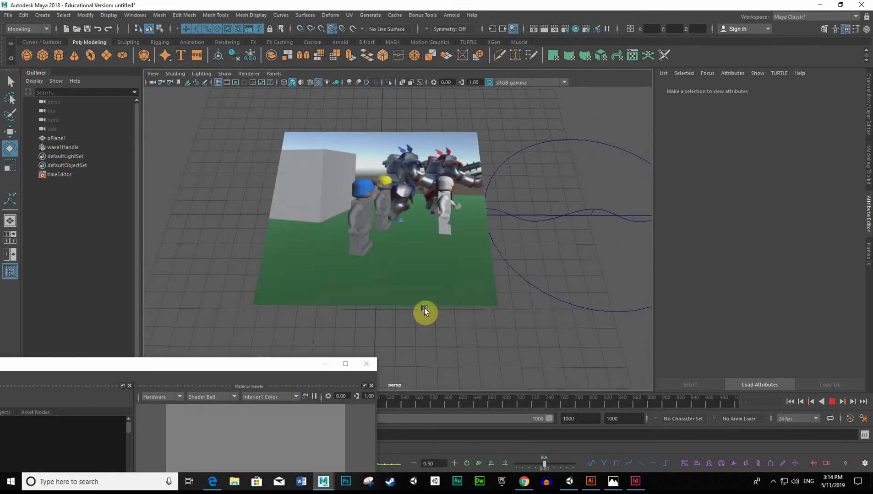
pyautogui.click(832, 402)
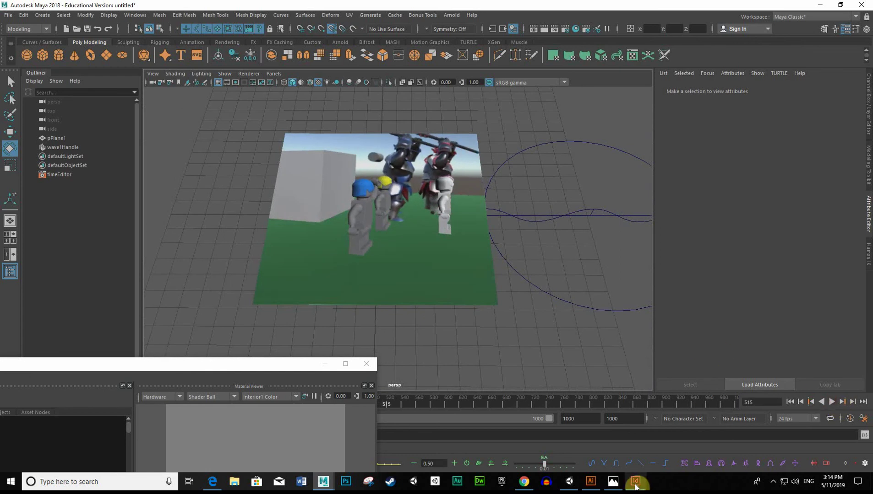